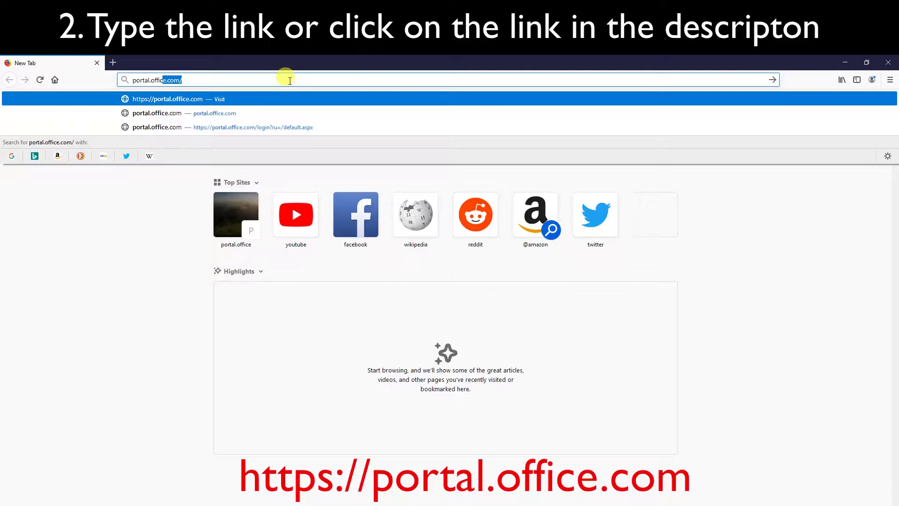
Load portal.office.com in Firefox to reach the Microsoft sign-in page
type("m/")
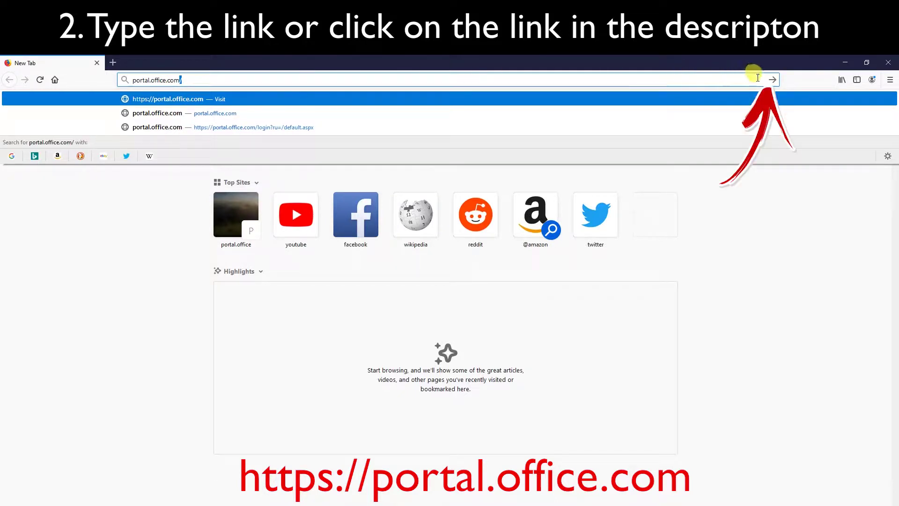
left_click(772, 81)
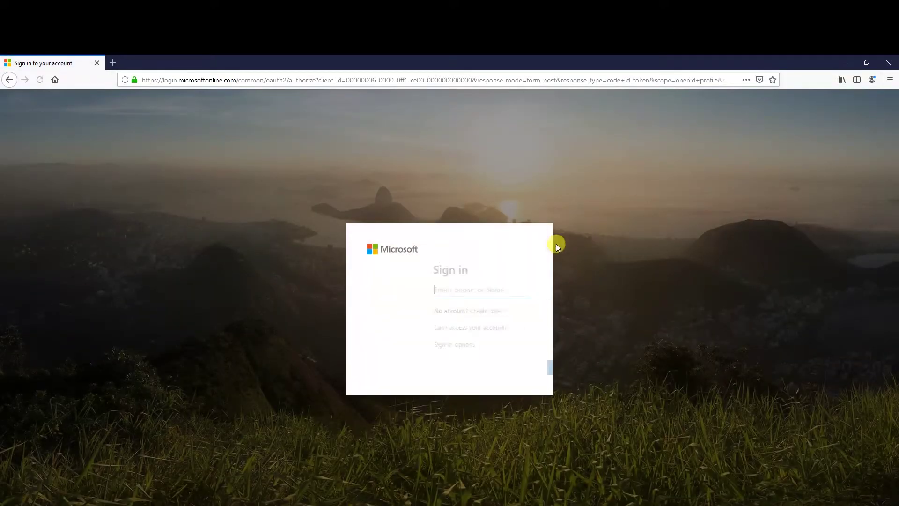
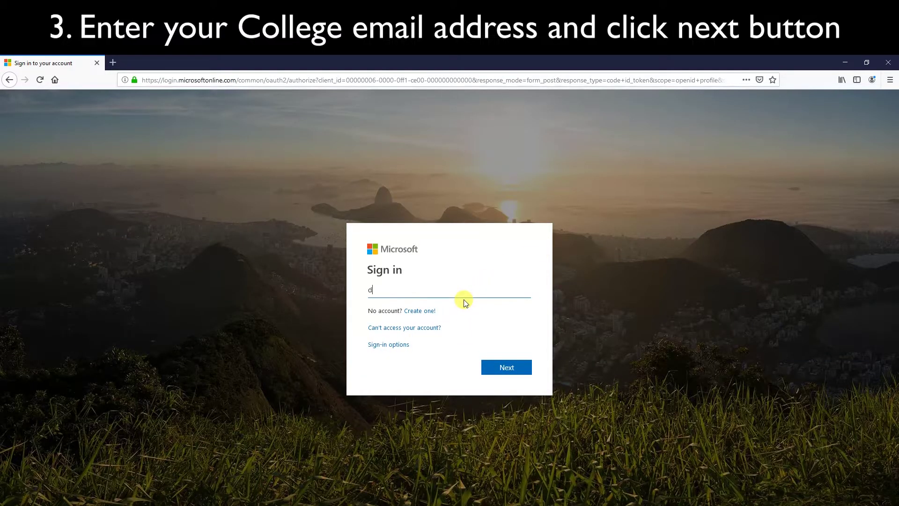
Sign in with the college email address and the temporary password
left_click(498, 368)
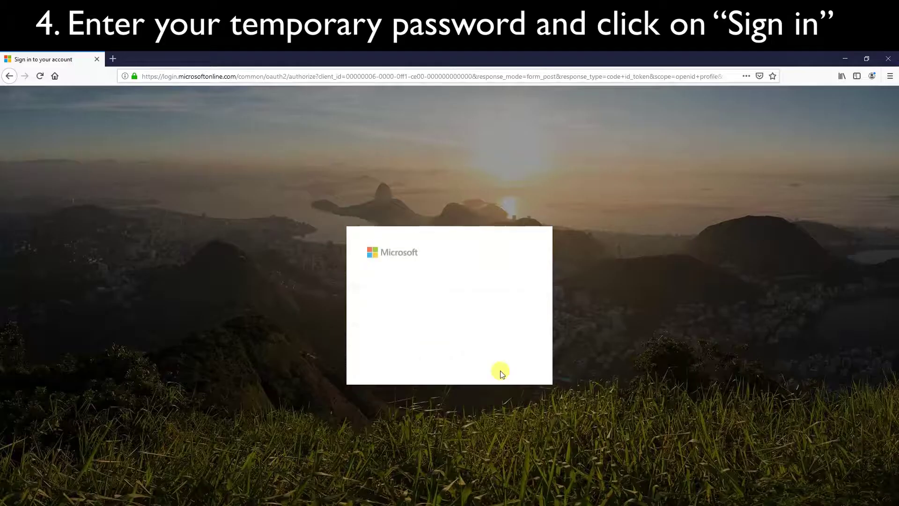
type("••")
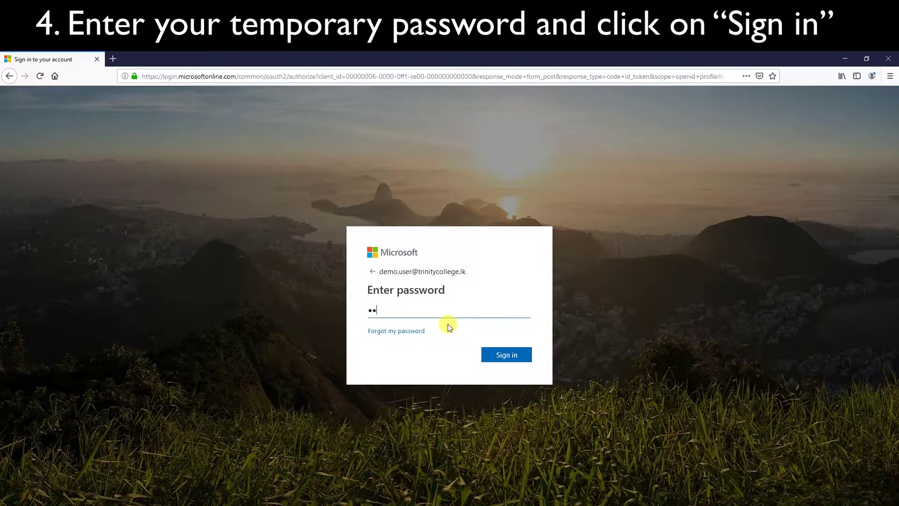
type("••••••••")
left_click(505, 359)
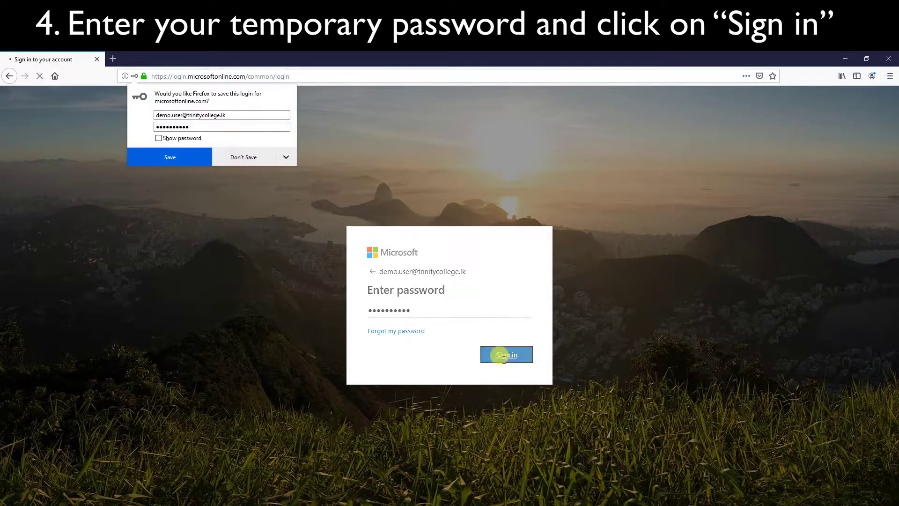
Decline saving the login in Firefox, then replace the temporary password with a new one
left_click(244, 157)
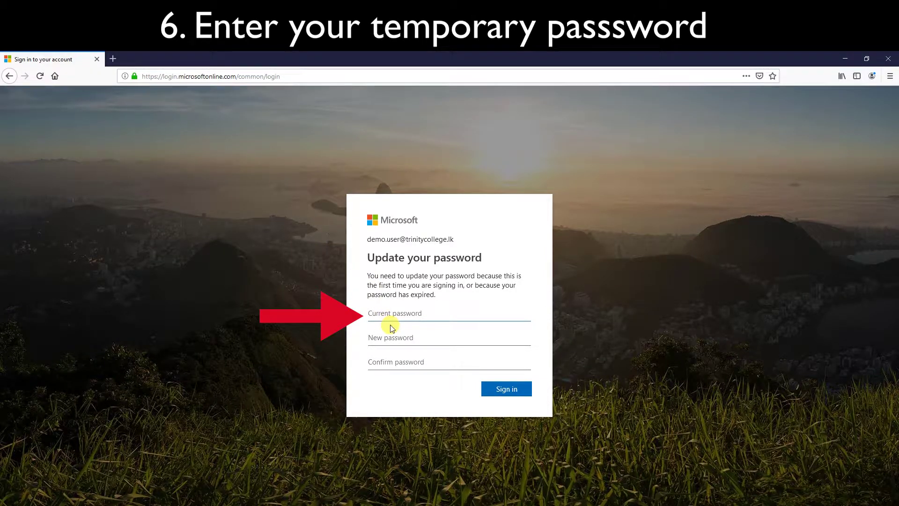
type("••••••••••")
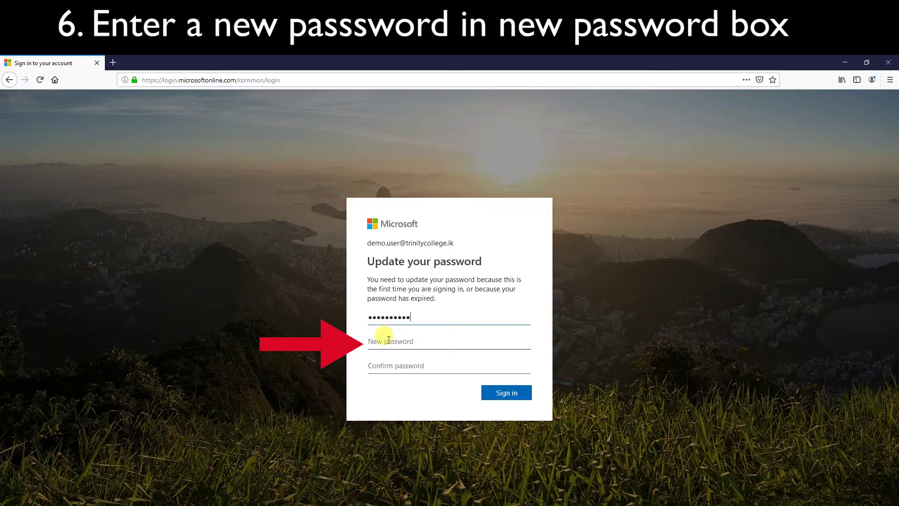
left_click(389, 340)
type("•••••••")
type("••")
type("•••")
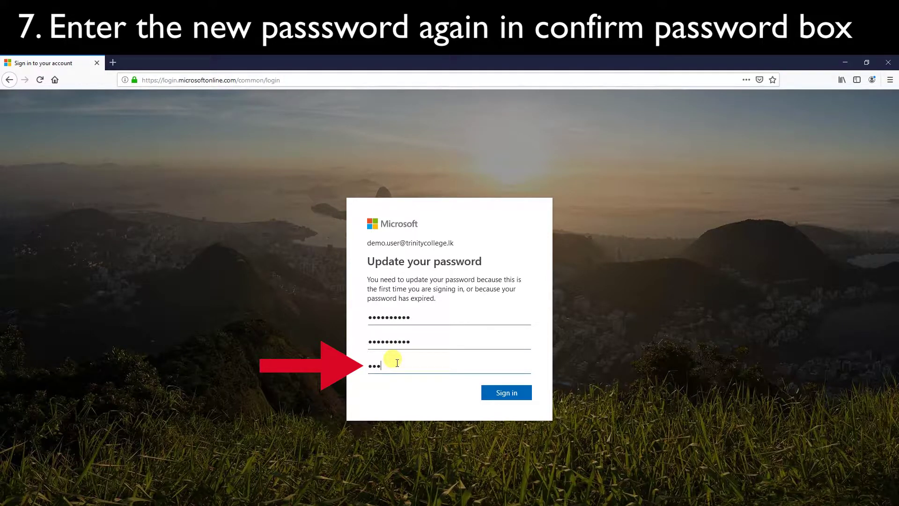
type("•••••••")
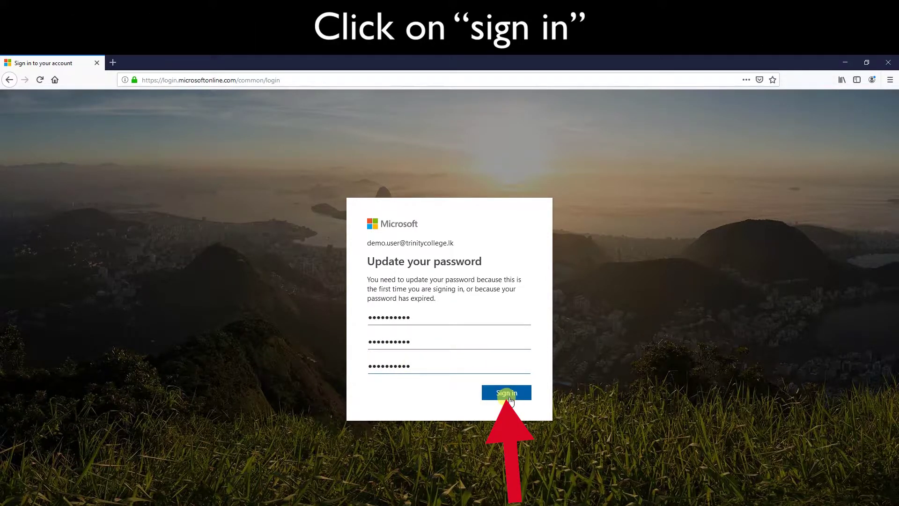
left_click(507, 394)
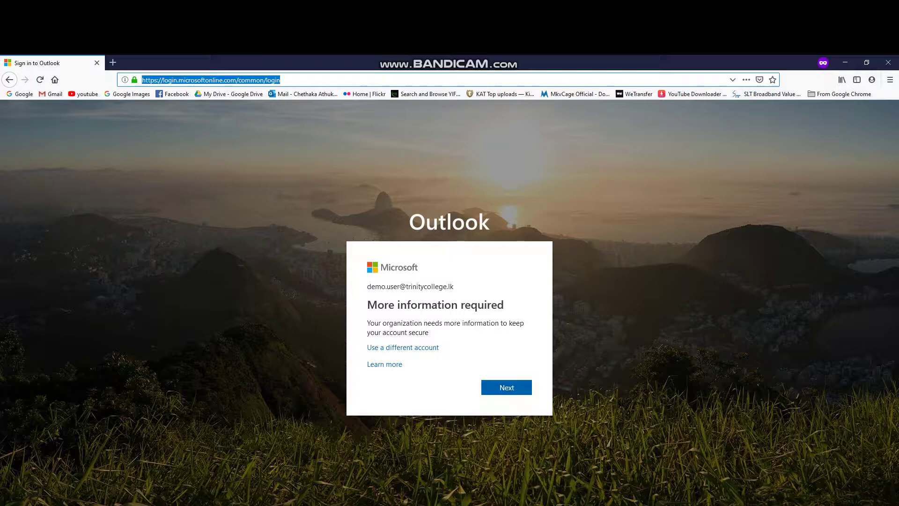
Begin authentication phone setup with country Sri Lanka (+94) and start entering the mobile number
key("Return")
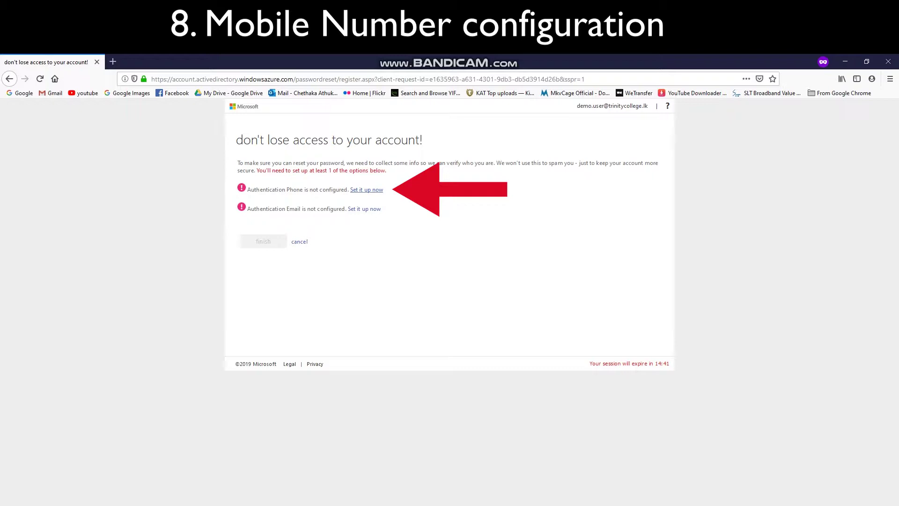
left_click(373, 189)
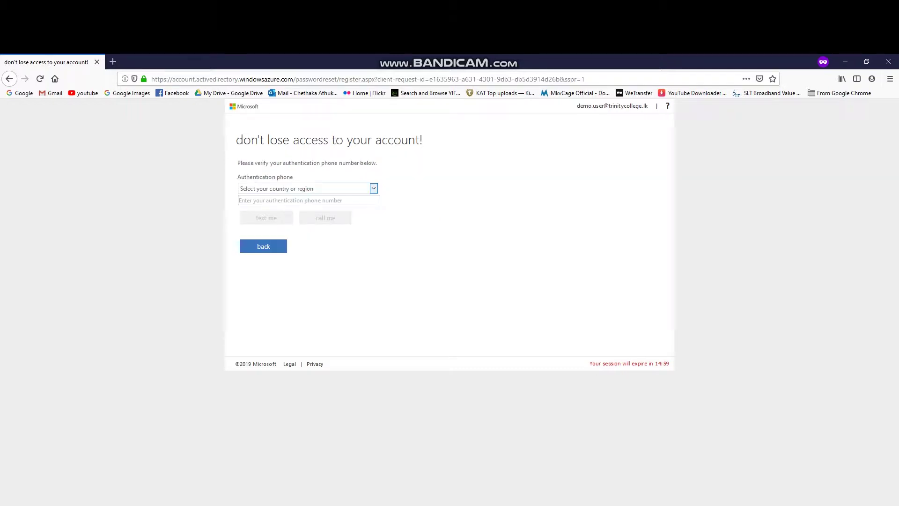
left_click(374, 188)
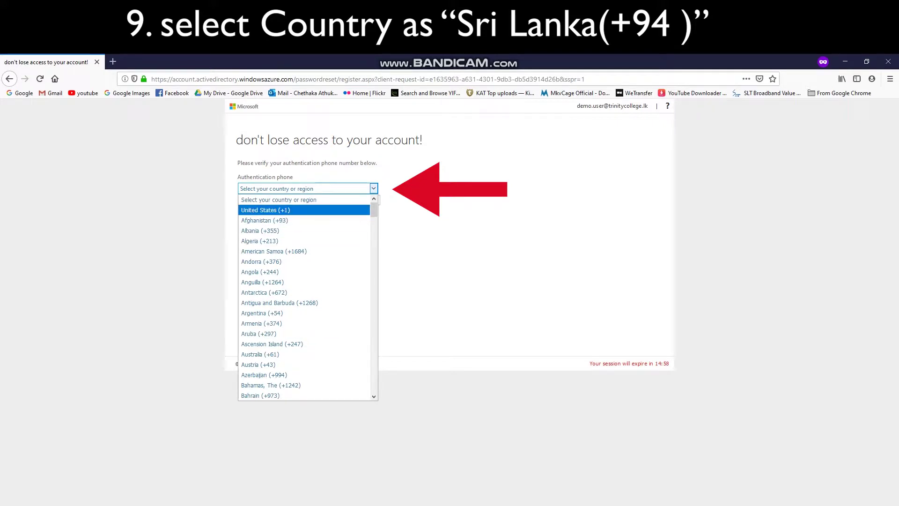
left_click_drag(373, 210, 373, 357)
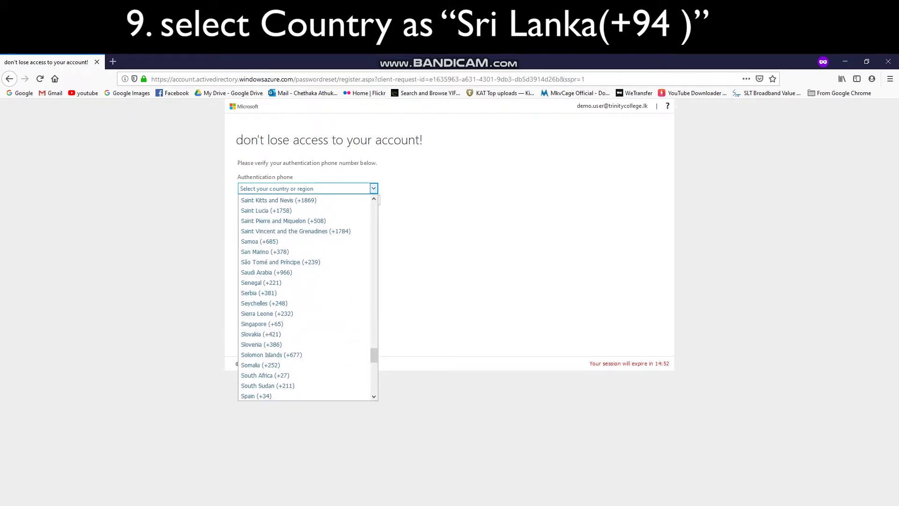
scroll(304, 386, "down", 1)
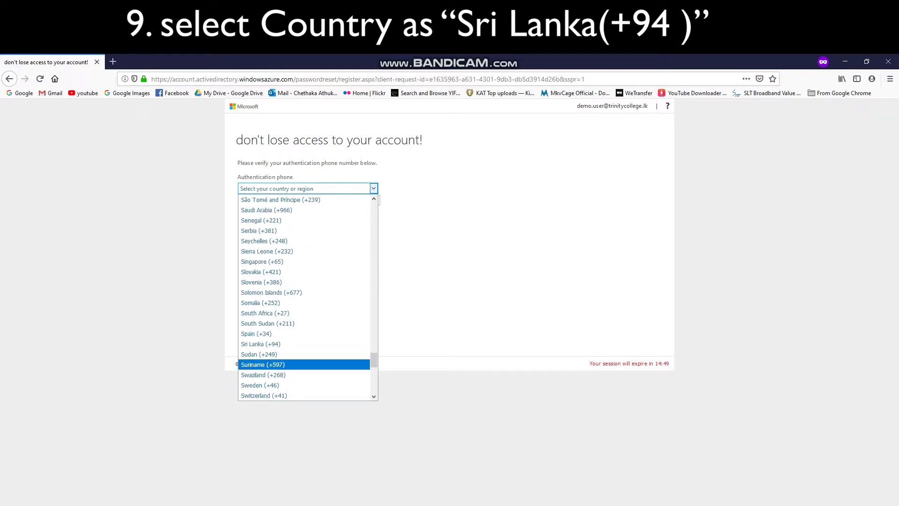
left_click(304, 344)
left_click(262, 200)
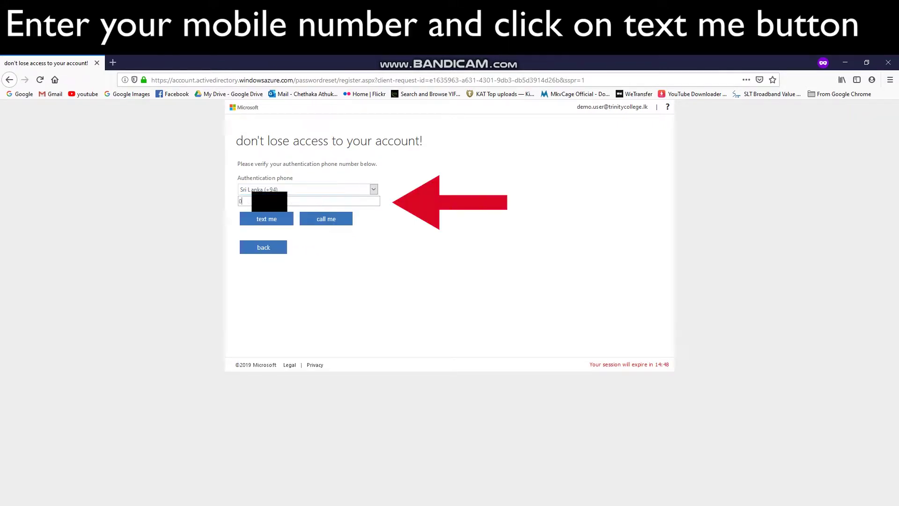
type("0777")
Verify the authentication phone with the texted code and finish the recovery info setup
key("Return")
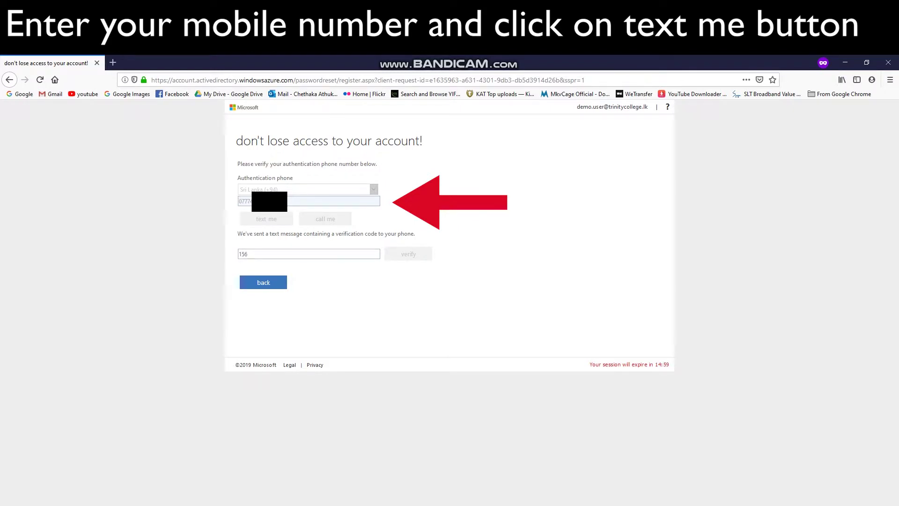
type("5")
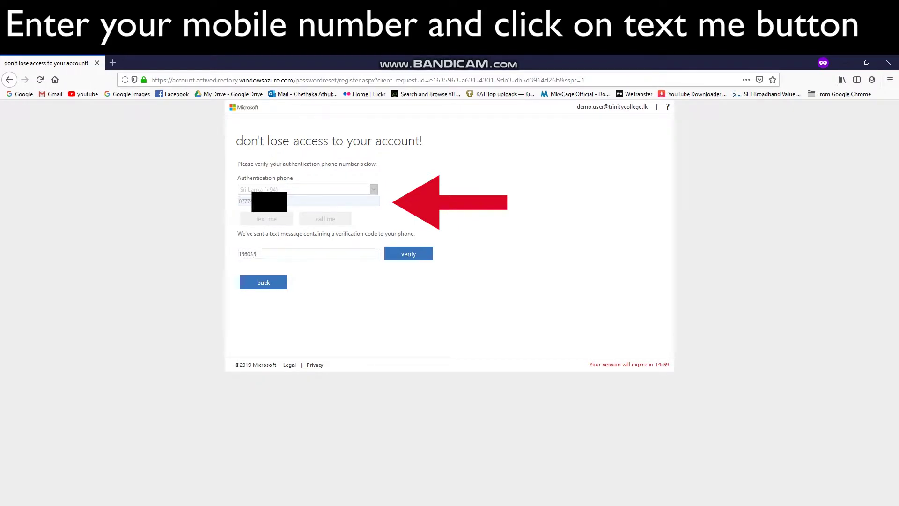
key("Return")
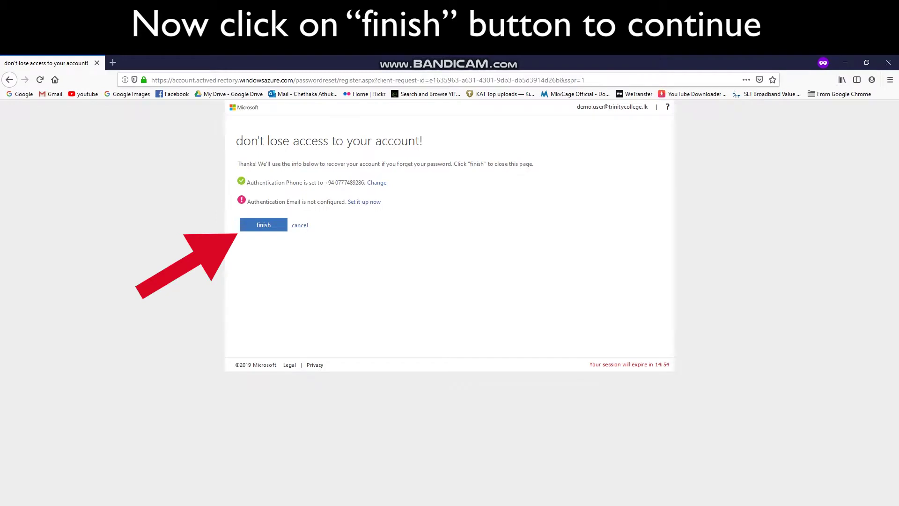
key("Return")
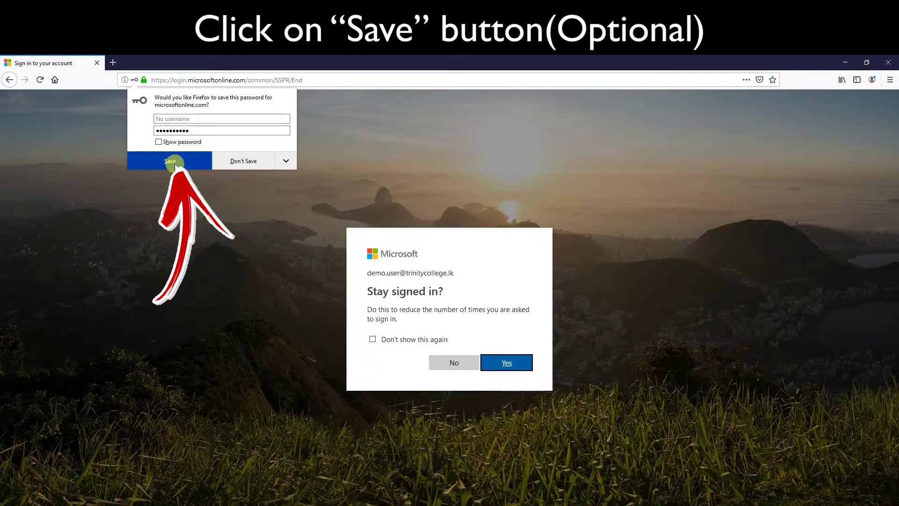
Save the password in Firefox and choose Yes to stay signed in
left_click(171, 160)
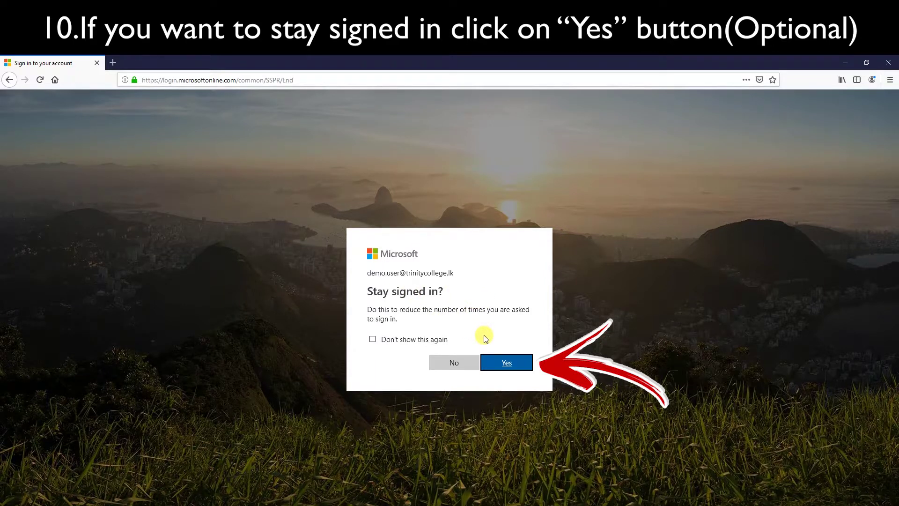
left_click(506, 363)
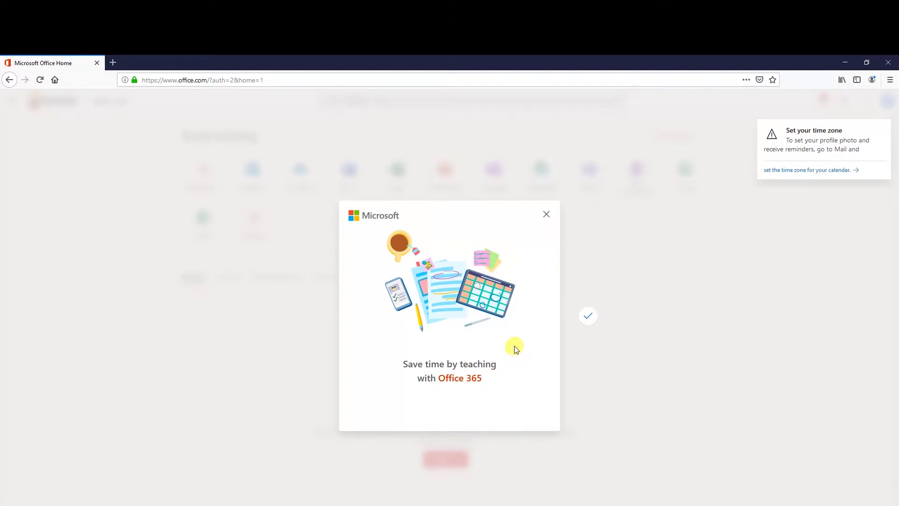
Close the Office 365 welcome popup and Forms tip, then launch Outlook from the home page
left_click(593, 315)
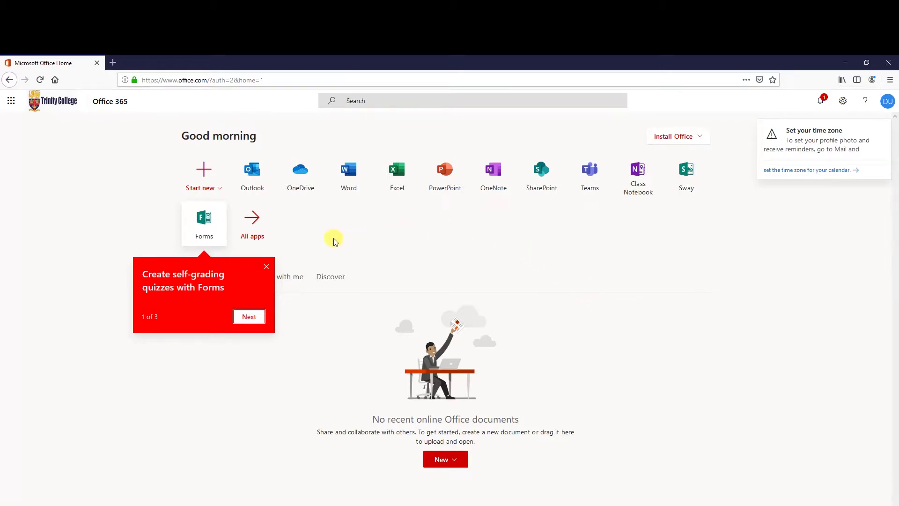
left_click(266, 266)
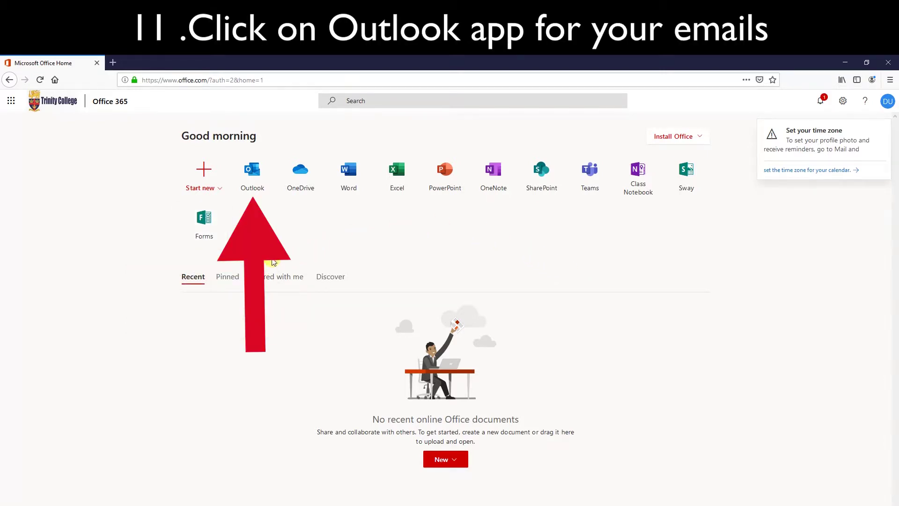
left_click(256, 177)
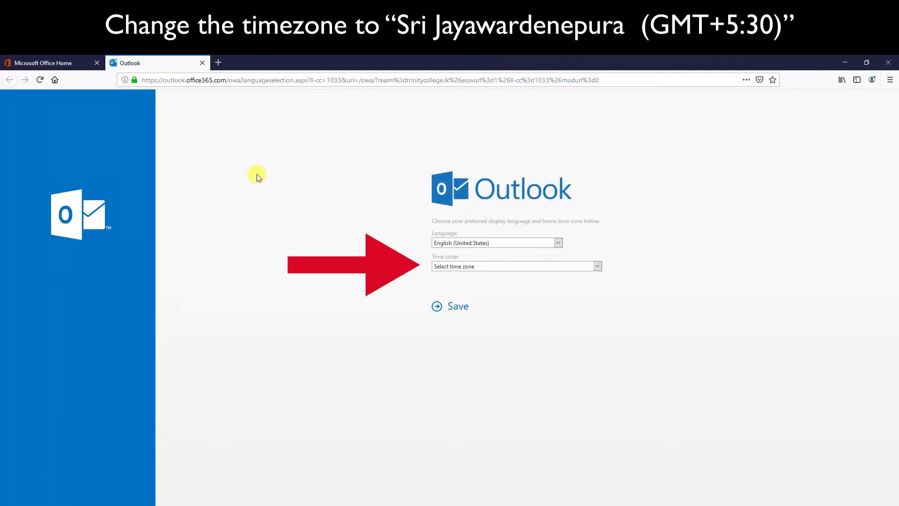
Keep English (United States), choose the (UTC+05:30) Sri Jayawardenepura time zone, and save
left_click(598, 266)
scroll(528, 316, "down", 5)
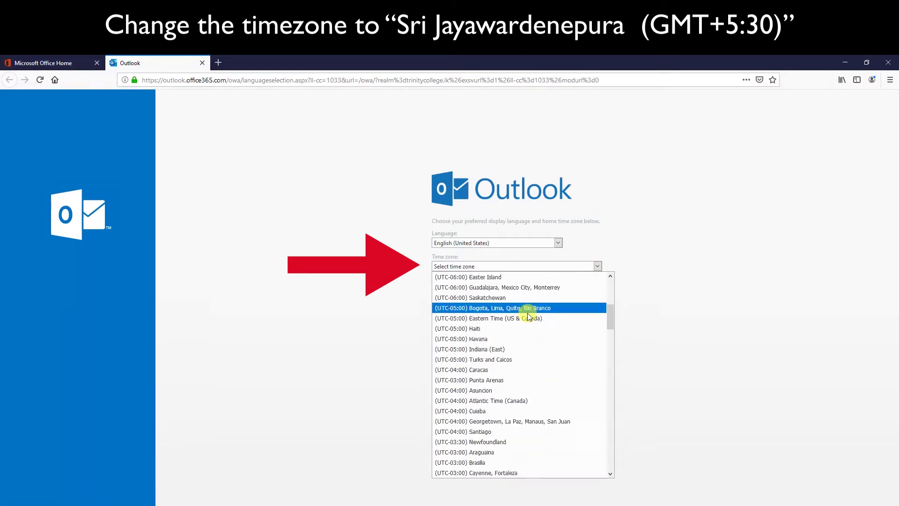
scroll(529, 317, "down", 20)
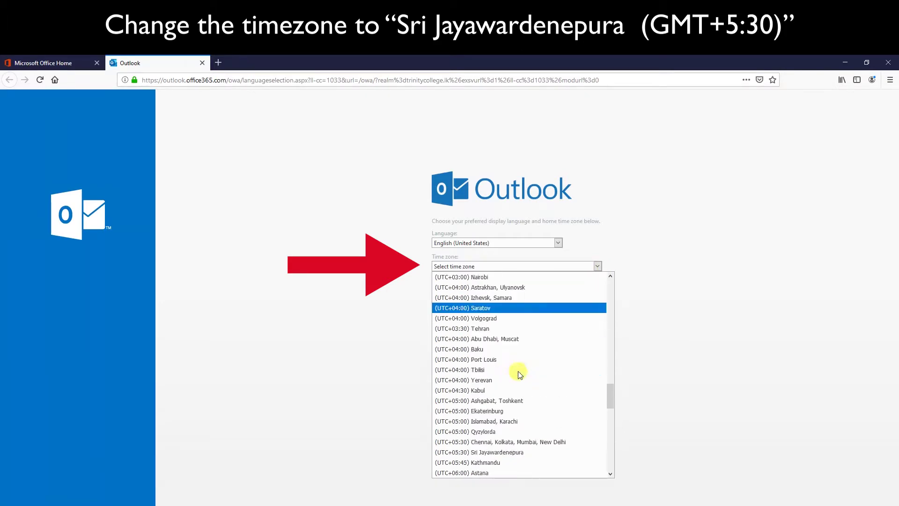
scroll(520, 375, "down", 3)
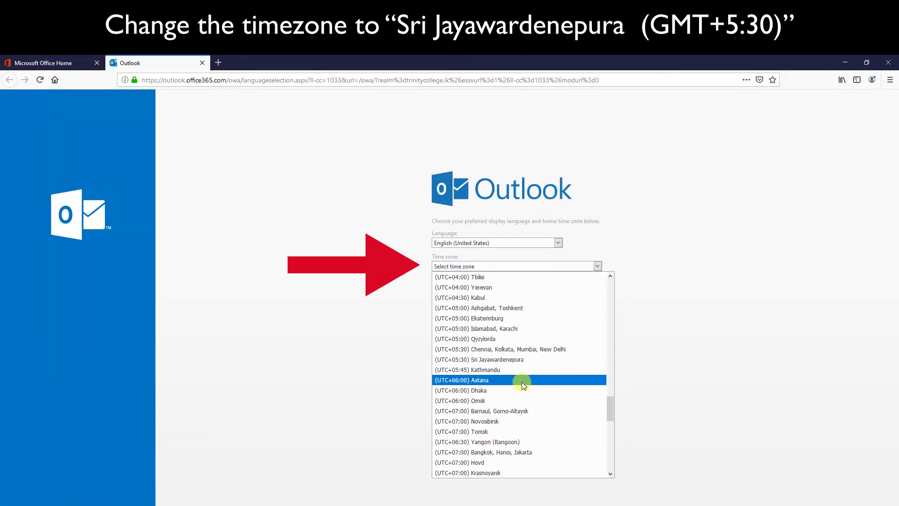
left_click(515, 359)
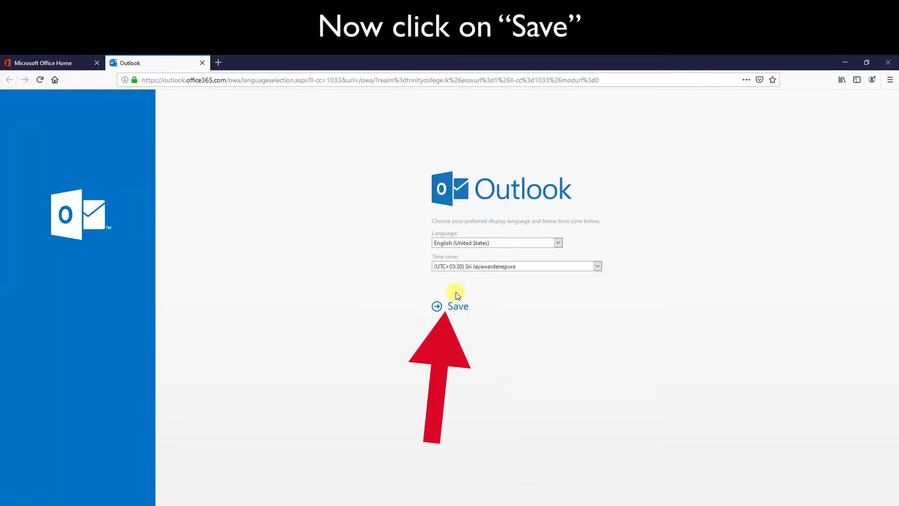
left_click(458, 310)
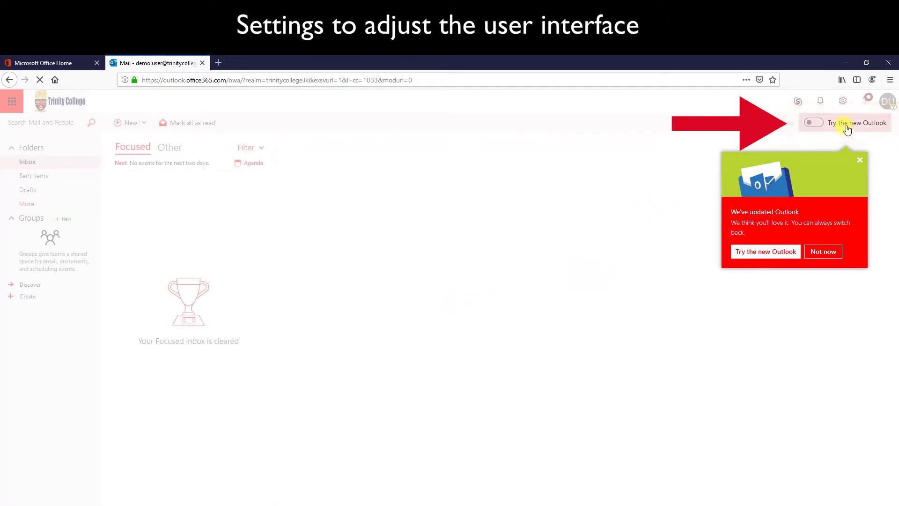
Turn on the new Outlook, skip through the welcome tour, and hide the reading pane
left_click(815, 124)
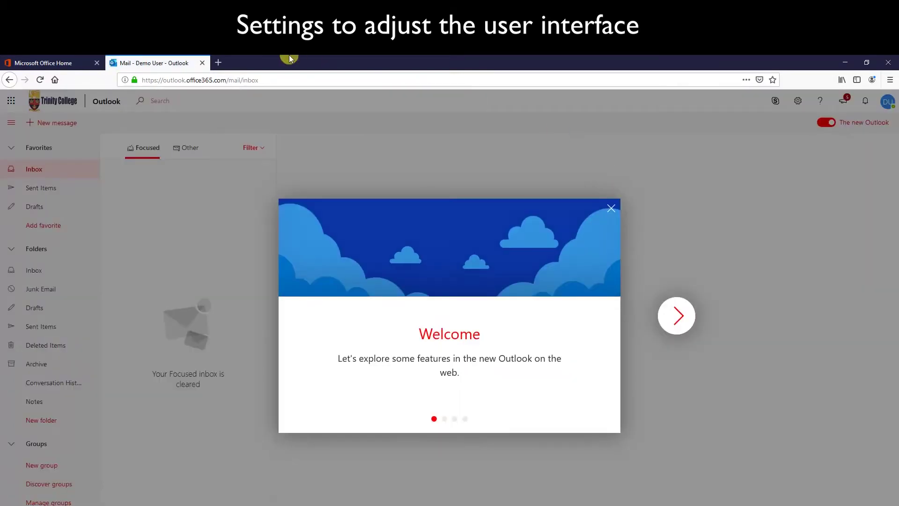
left_click(677, 316)
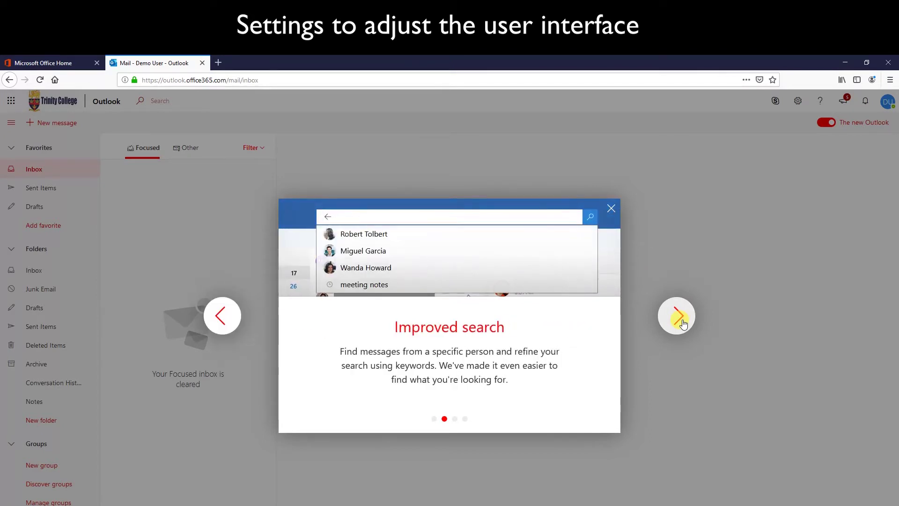
double_click(682, 322)
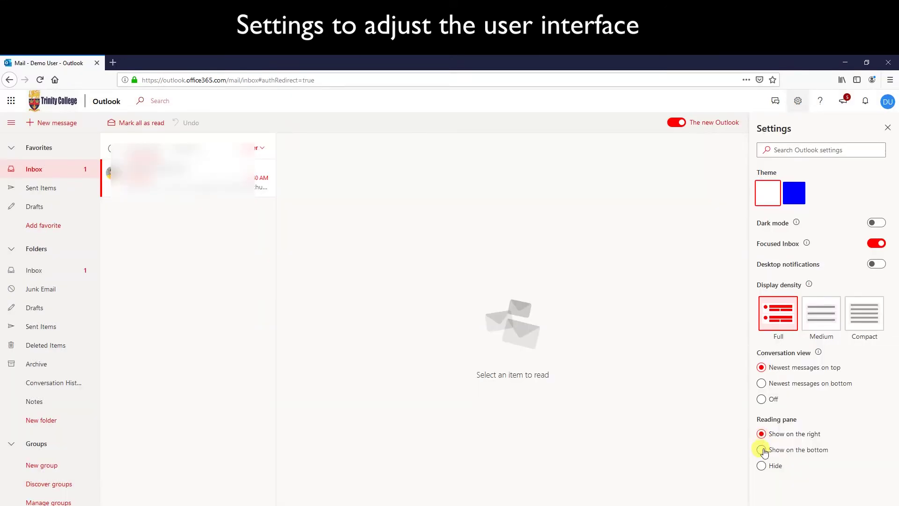
left_click(762, 466)
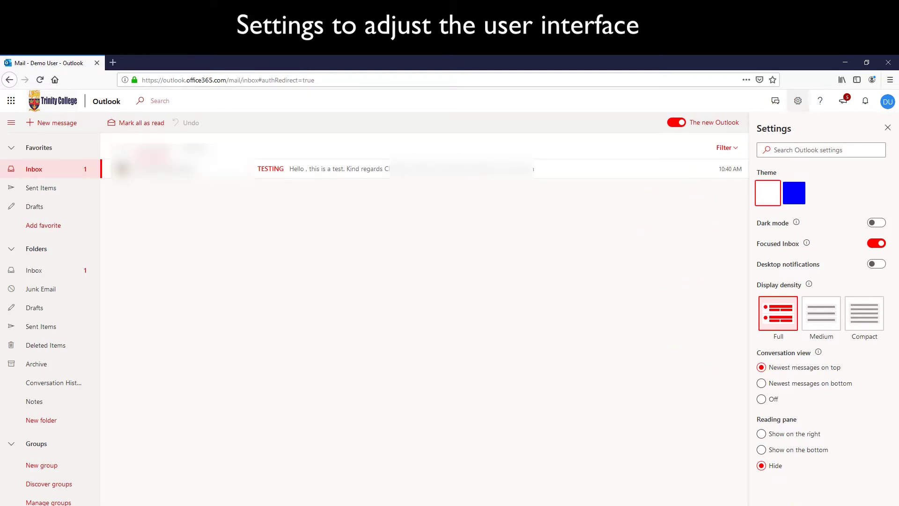
left_click(808, 503)
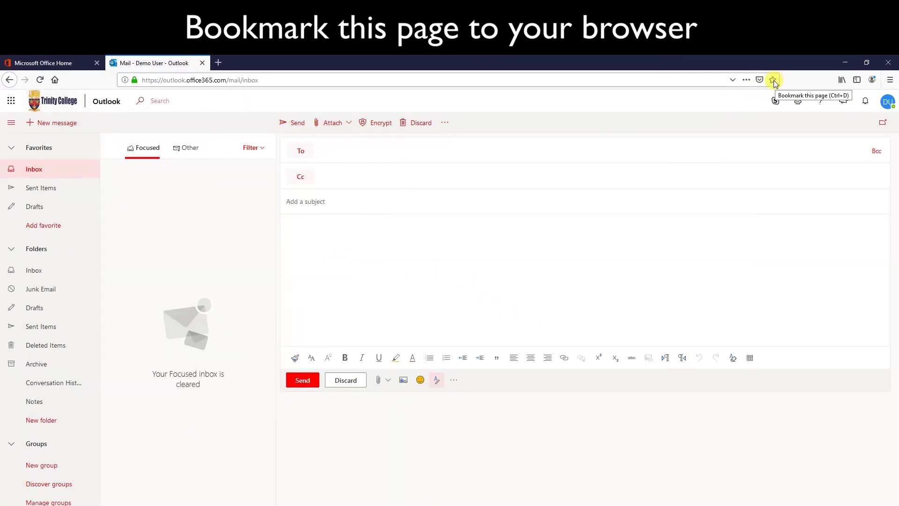
Bookmark the Outlook inbox in Other Bookmarks and reopen it from the Library's bookmark list
left_click(773, 81)
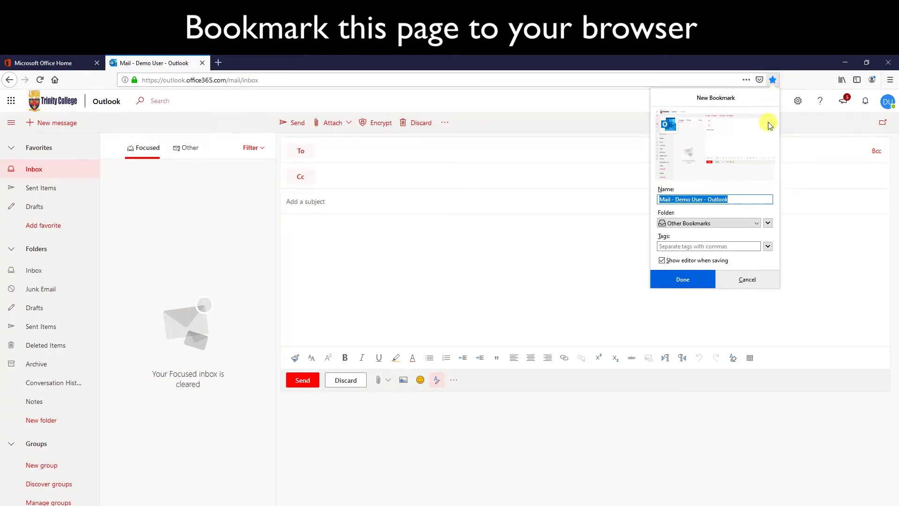
left_click(695, 279)
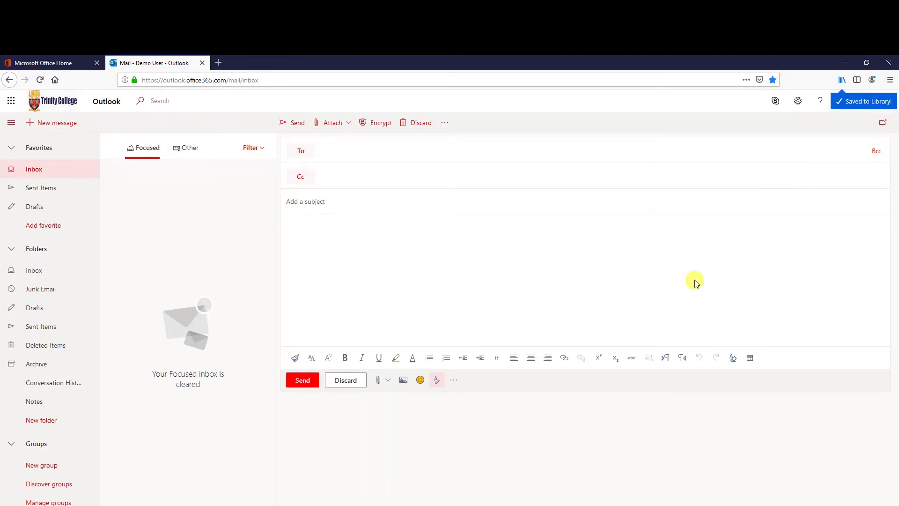
left_click(843, 80)
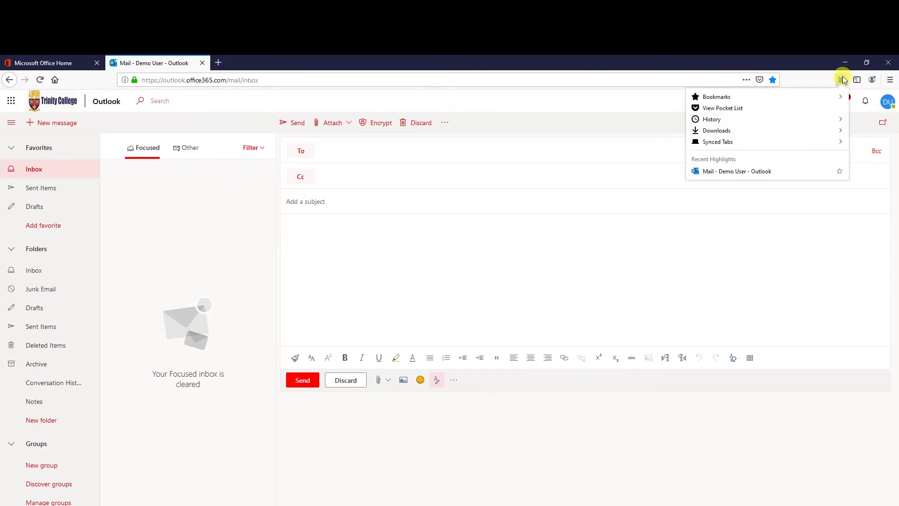
left_click(819, 96)
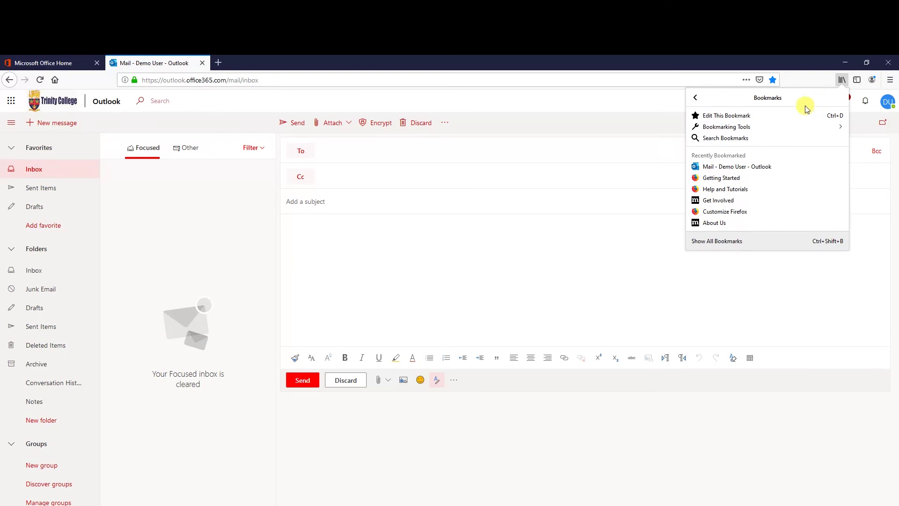
left_click(733, 167)
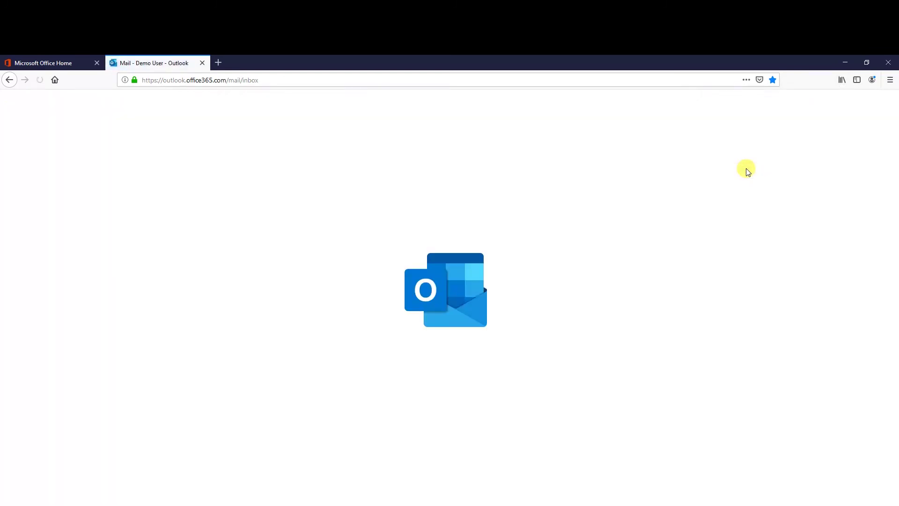